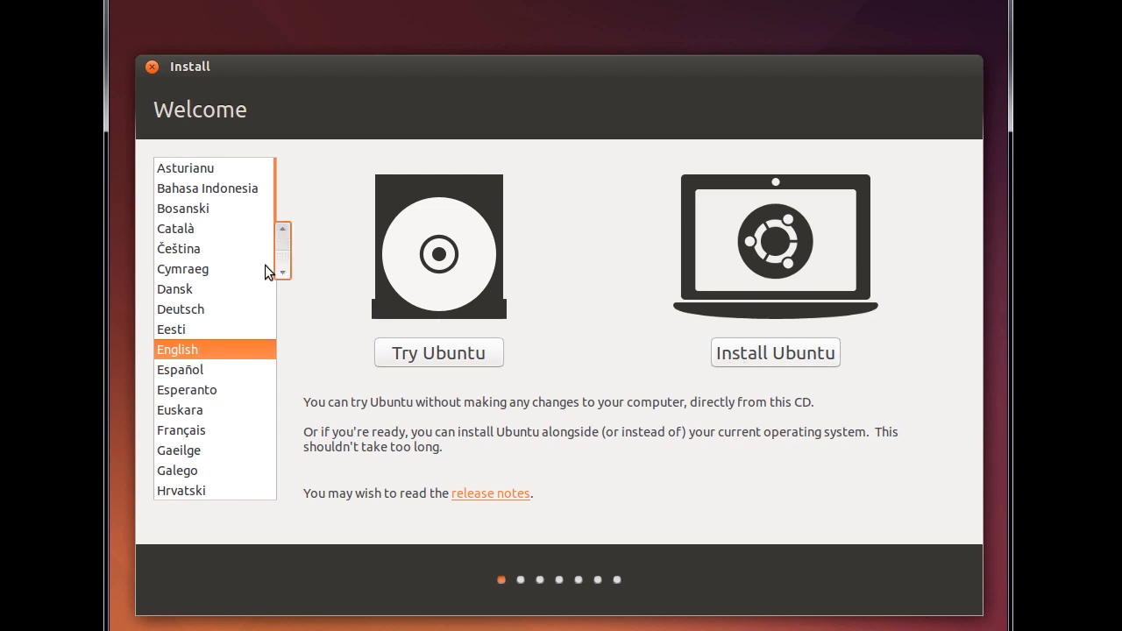
# Step: Start the Ubuntu installation, enable downloading updates while installing, and toggle the third-party software option on and back off
pyautogui.moveTo(283, 238); pyautogui.dragTo(284, 182)
pyautogui.click(766, 352)
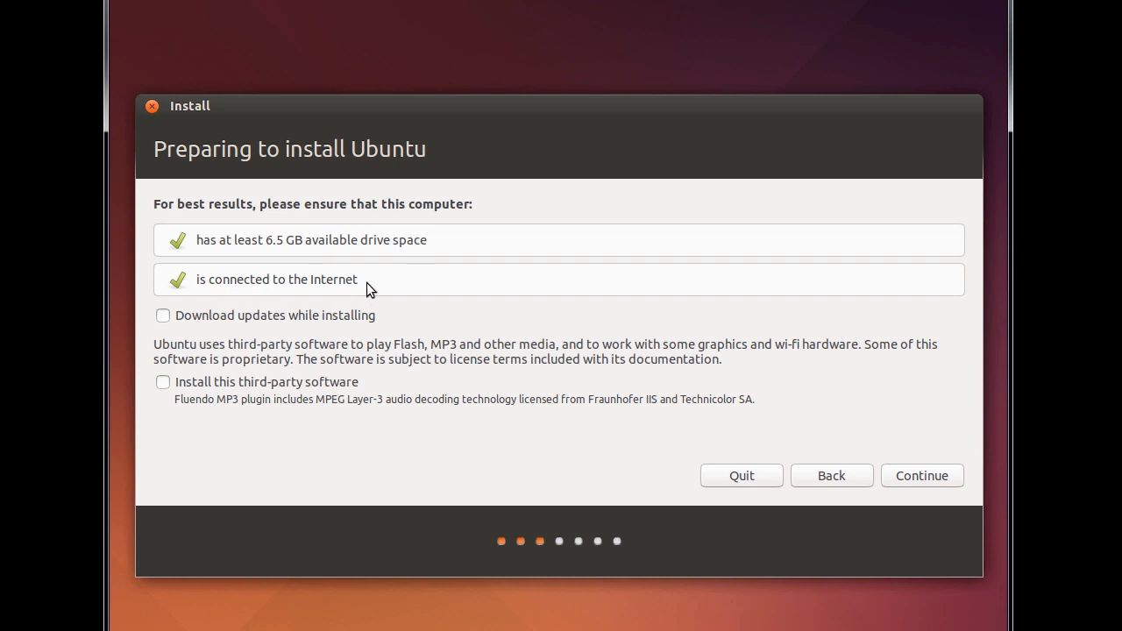
pyautogui.click(163, 317)
pyautogui.click(279, 385)
pyautogui.click(268, 386)
pyautogui.click(944, 477)
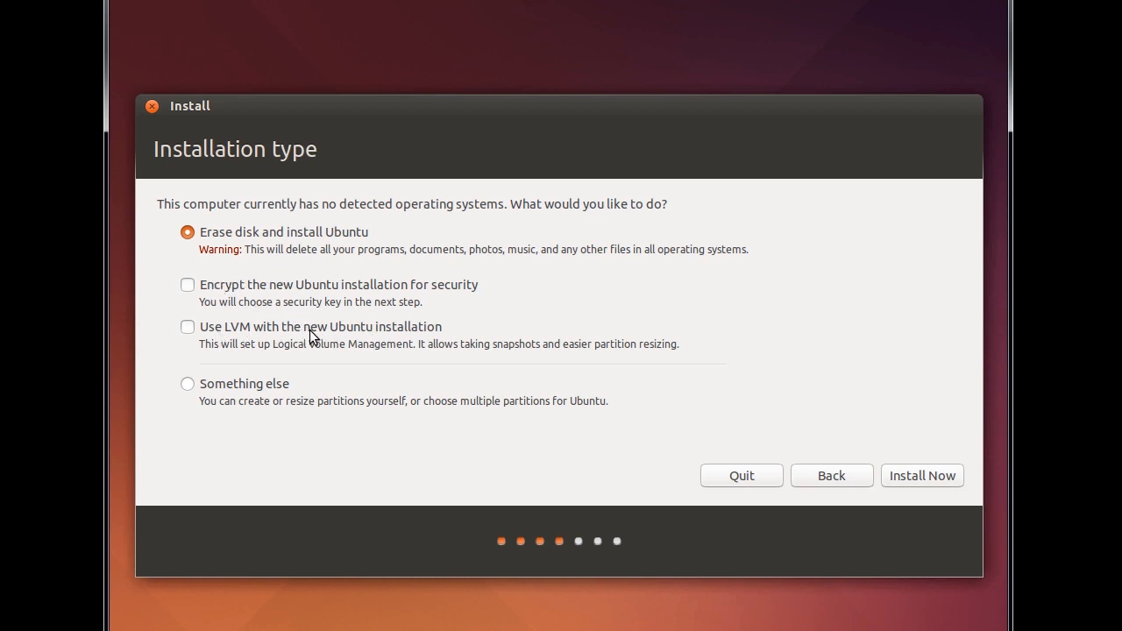
# Step: Choose to erase the disk and install Ubuntu, and confirm writing the partition changes to the disk
pyautogui.click(252, 387)
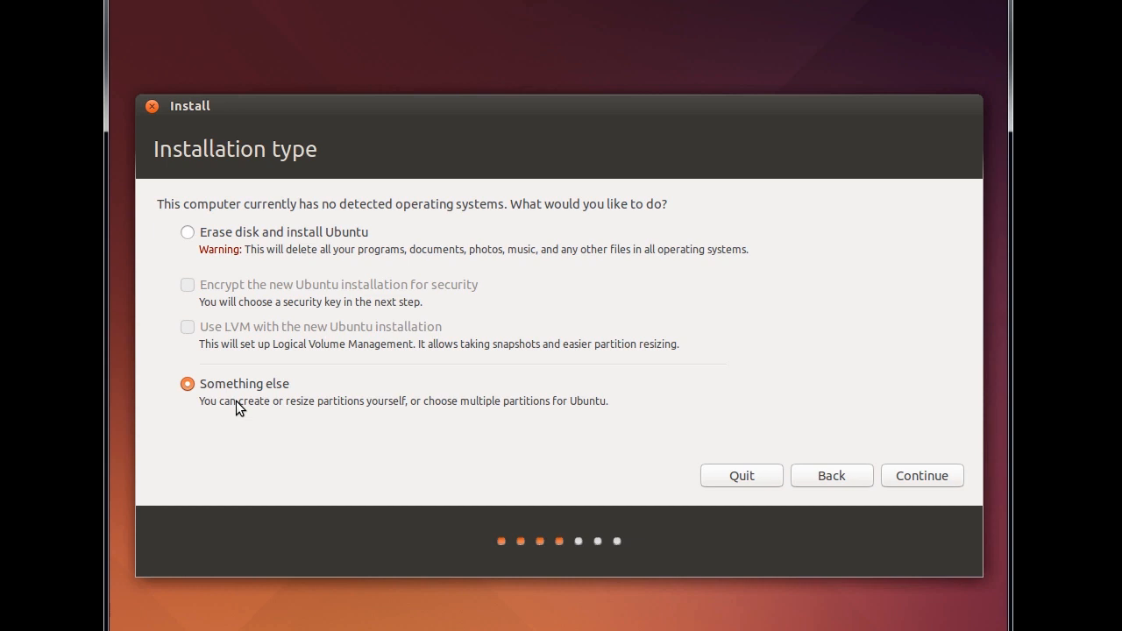
pyautogui.click(229, 234)
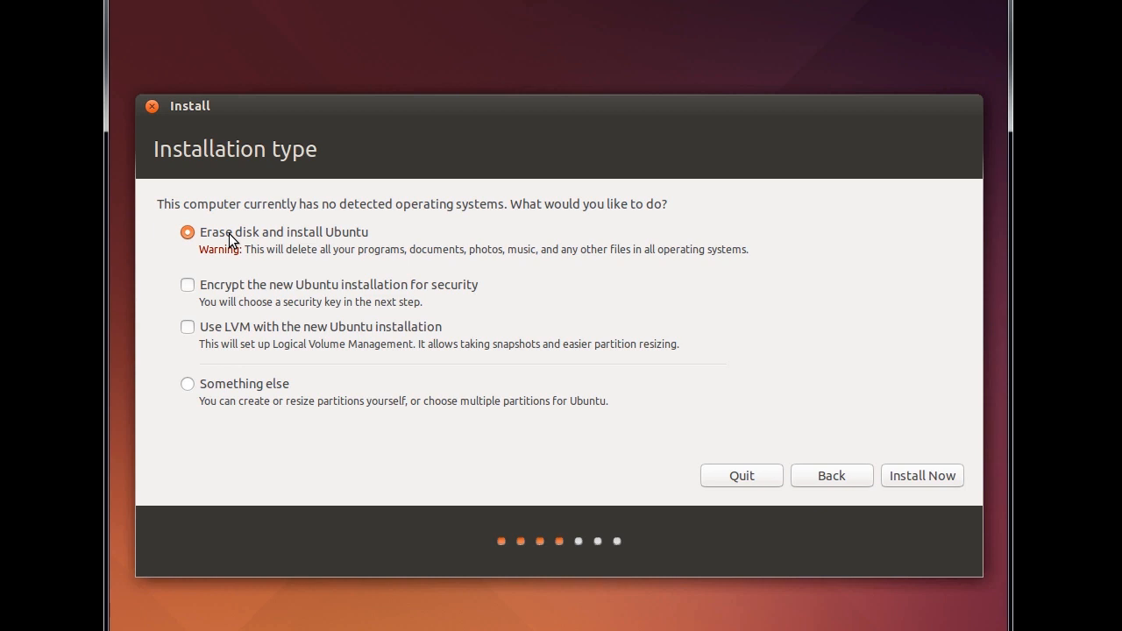
pyautogui.click(943, 476)
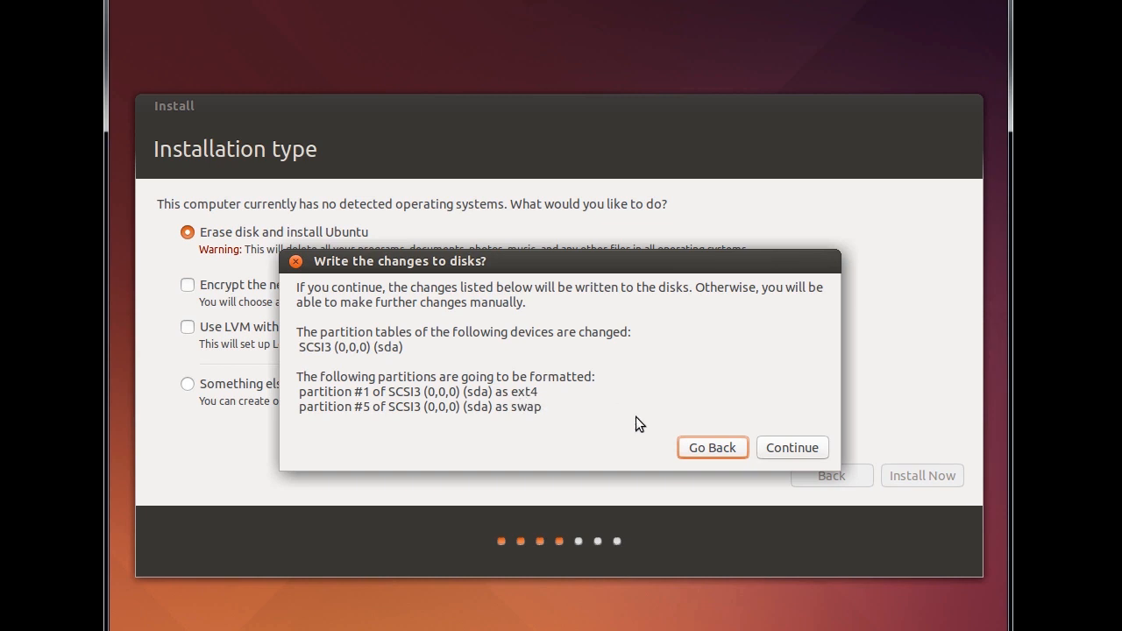
pyautogui.click(771, 442)
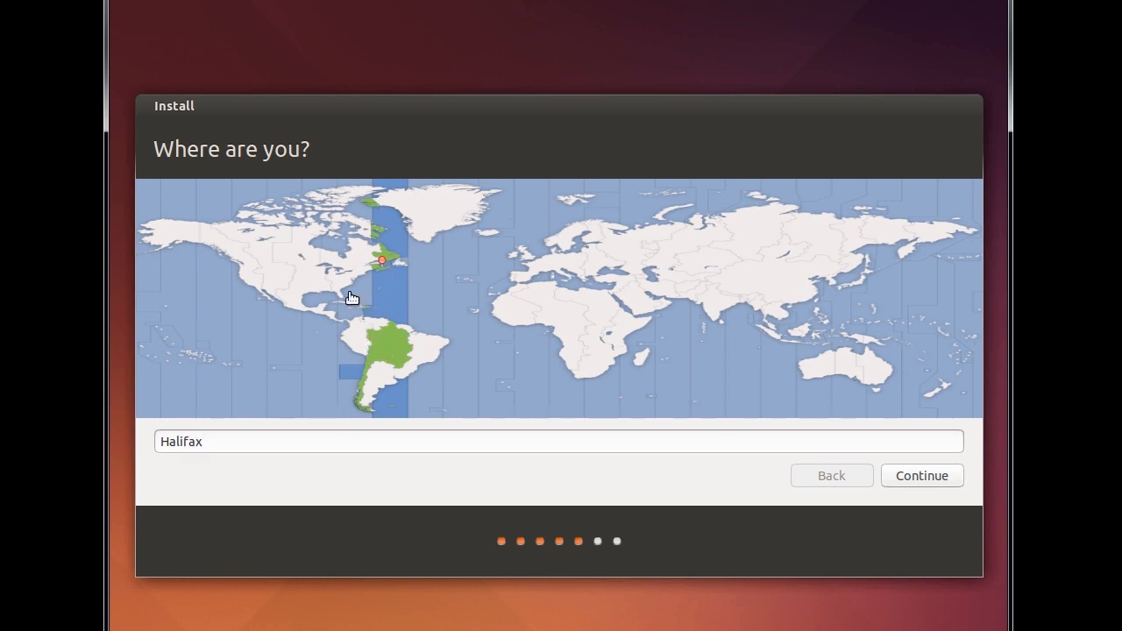
# Step: Try Denver and Los Angeles on the location map, and London (California, United States) by name
pyautogui.click(283, 268)
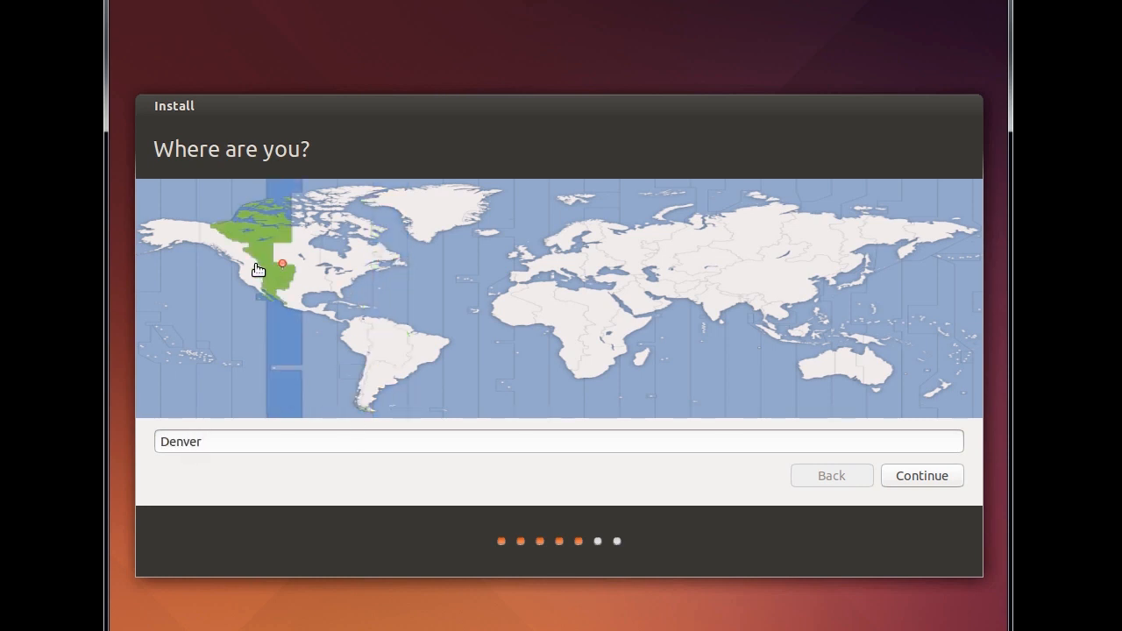
pyautogui.click(247, 277)
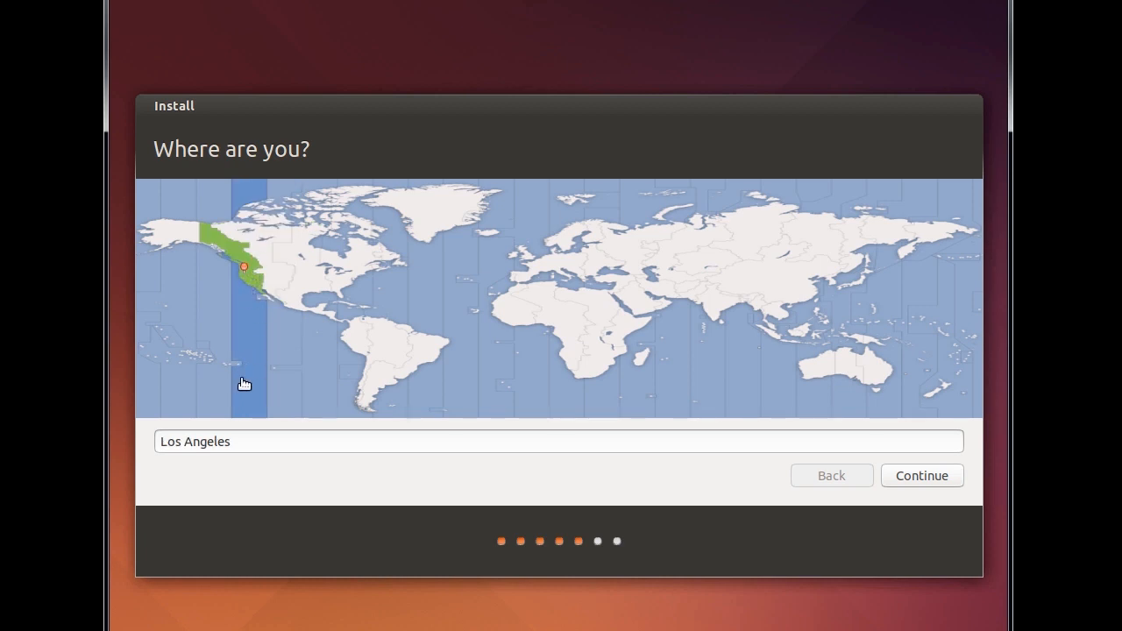
pyautogui.tripleClick(237, 442)
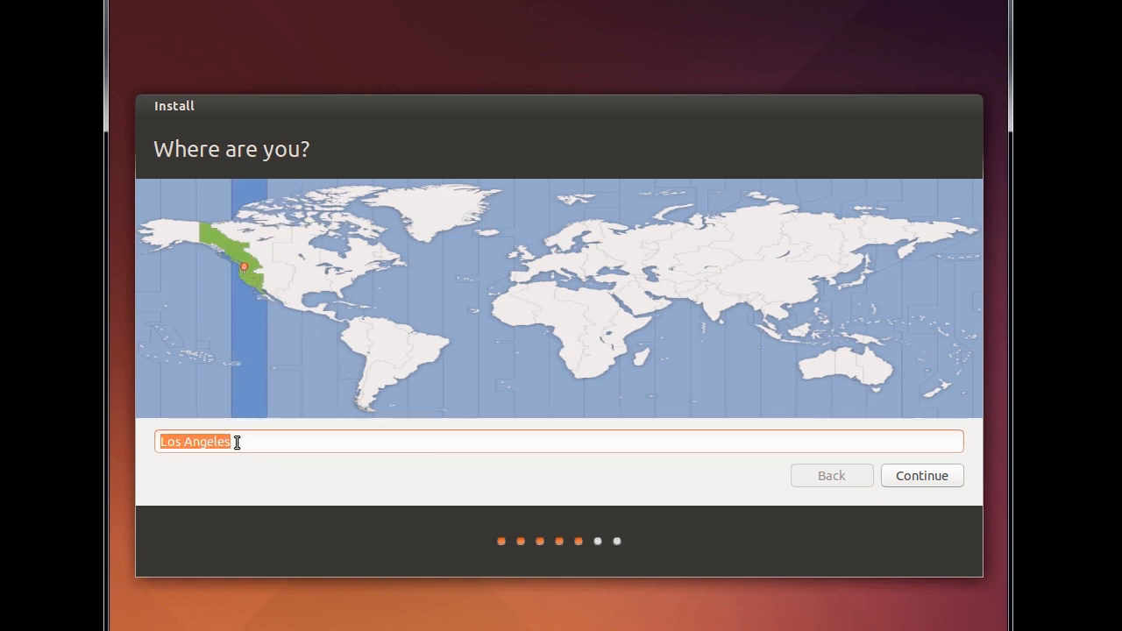
pyautogui.write('London')
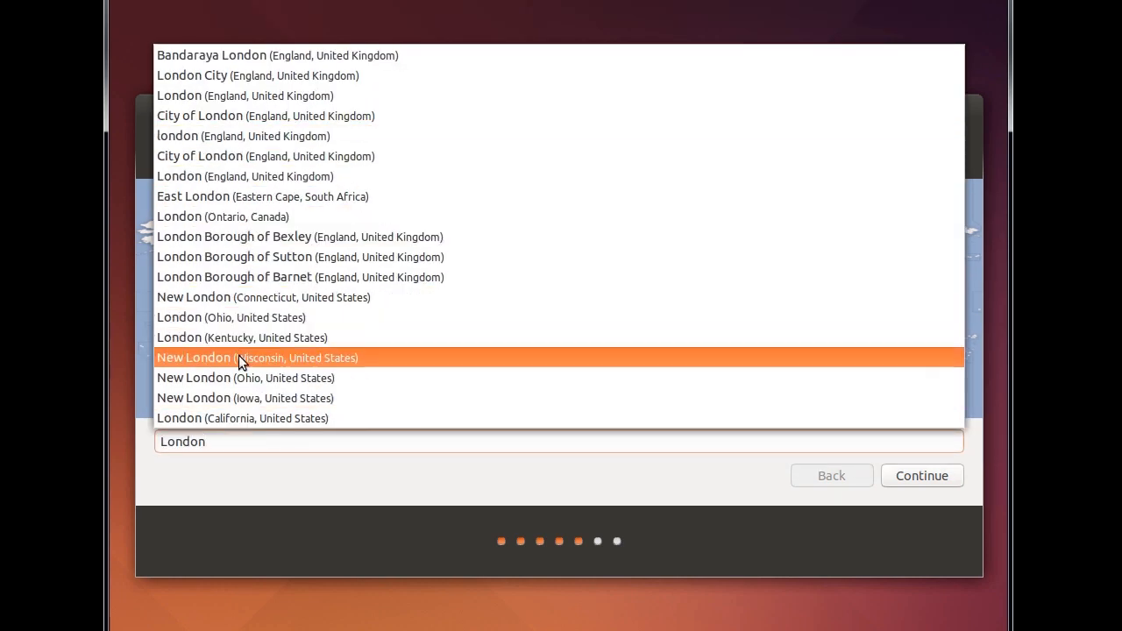
pyautogui.click(238, 421)
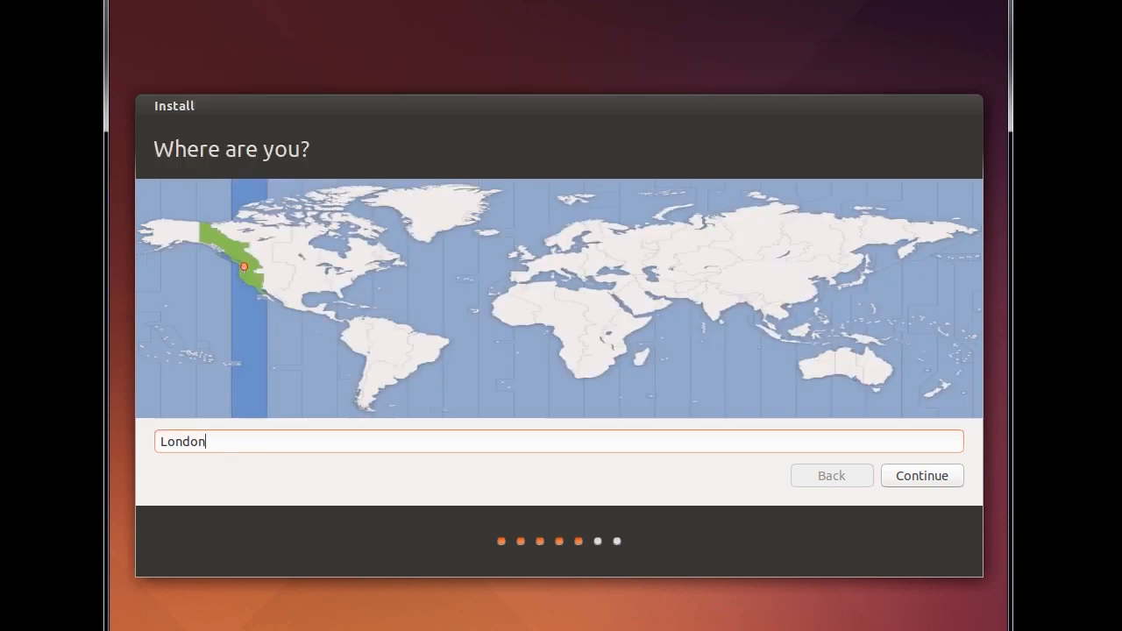
# Step: Set the location to Halifax (Nova Scotia, Canada) and continue to the keyboard layout
pyautogui.write('Halifax')
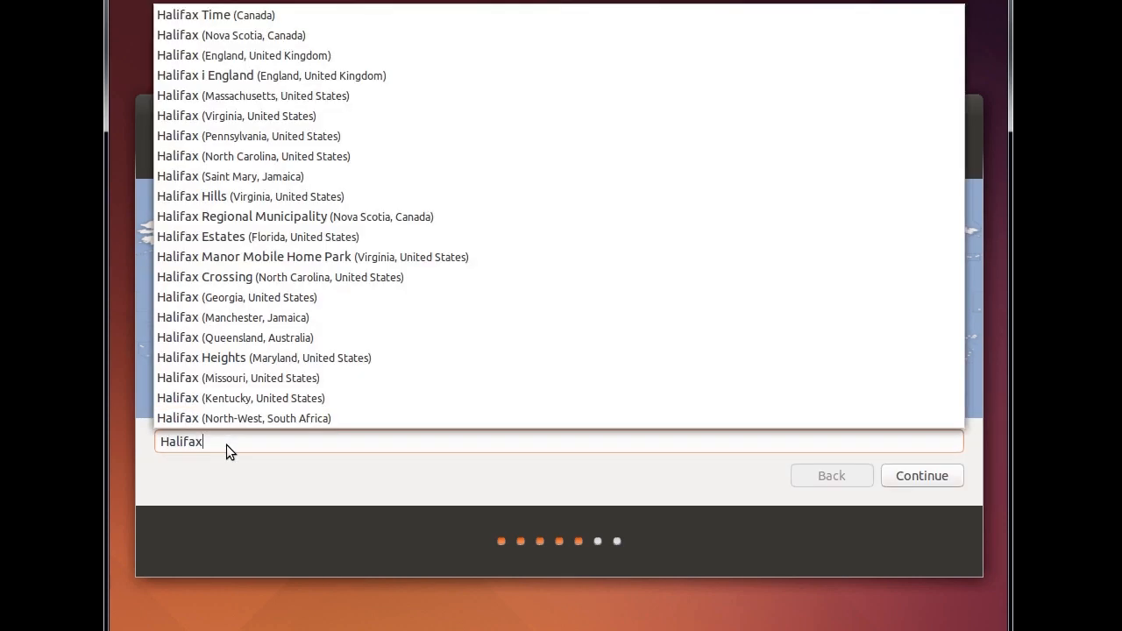
pyautogui.click(219, 35)
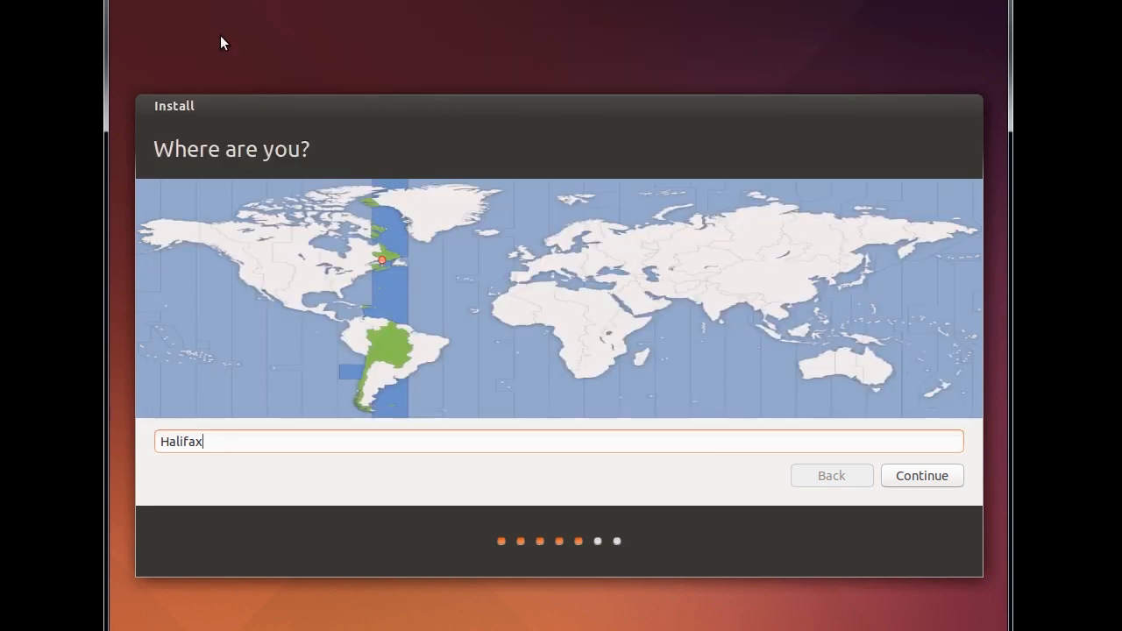
pyautogui.click(912, 475)
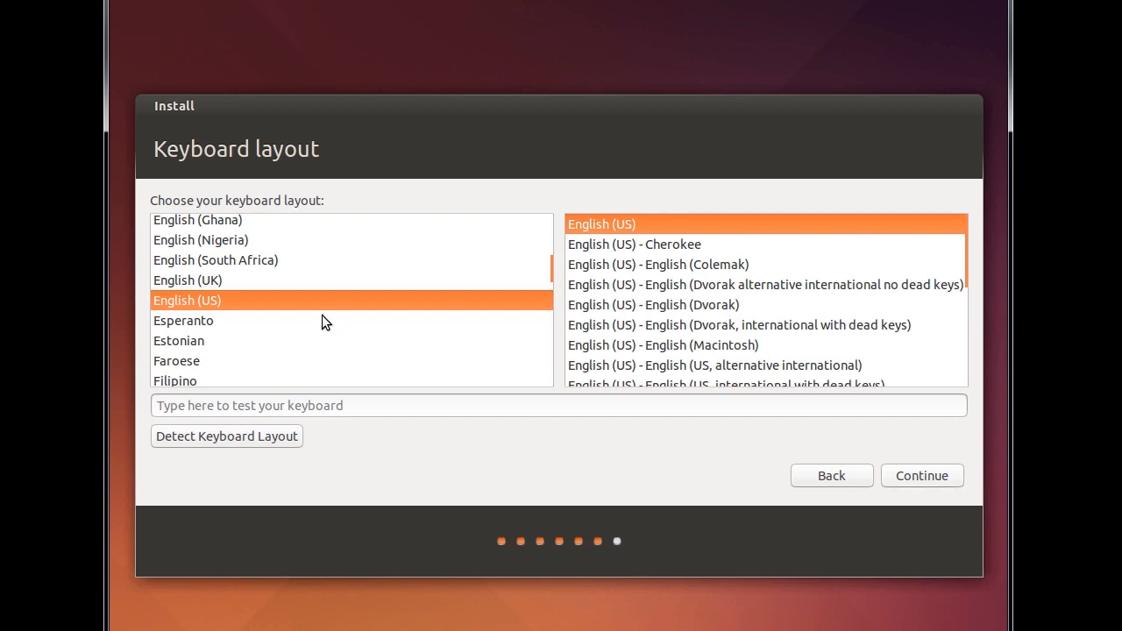
# Step: Look through the keyboard layouts and variants and accept English (US)
pyautogui.scroll(-1, 307, 311)
pyautogui.scroll(2, 302, 313)
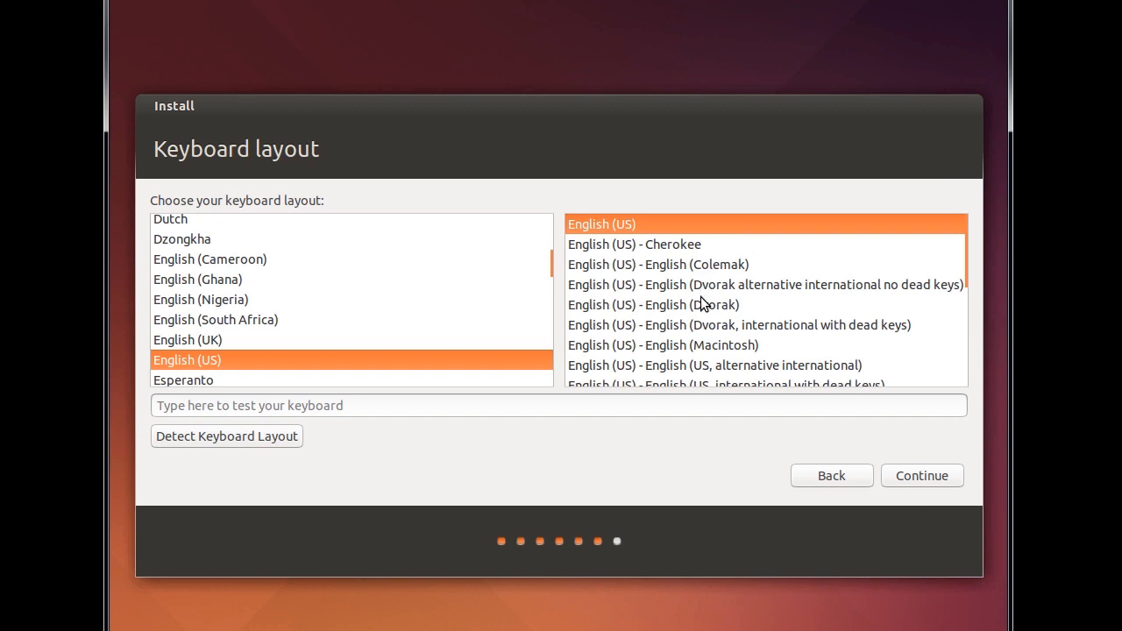
pyautogui.scroll(-5, 705, 305)
pyautogui.scroll(-1, 704, 314)
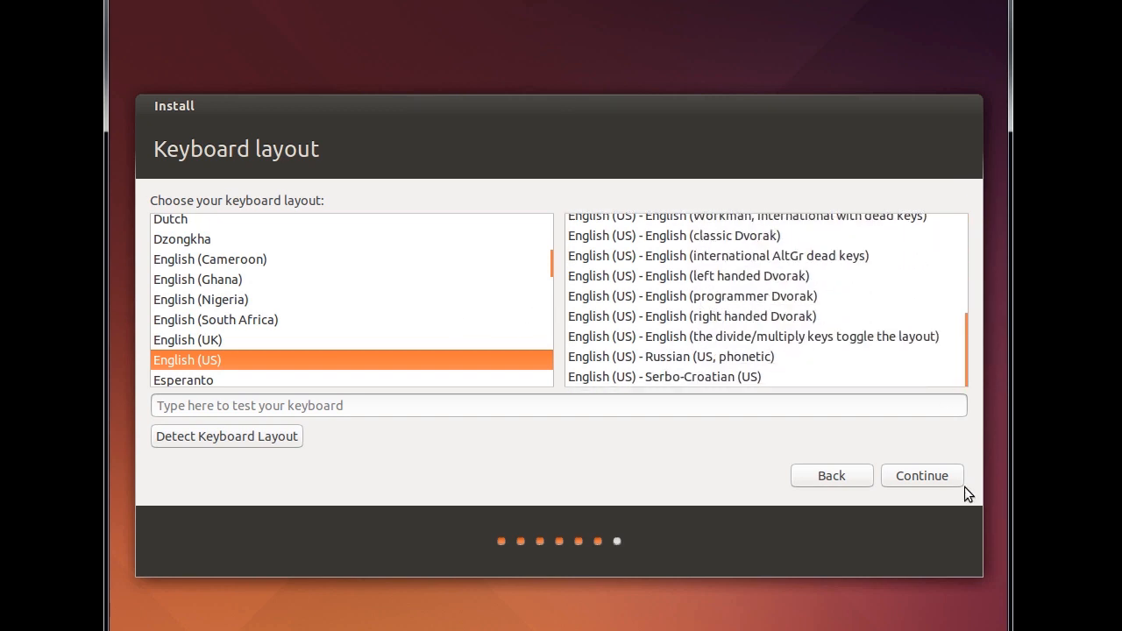
pyautogui.click(939, 474)
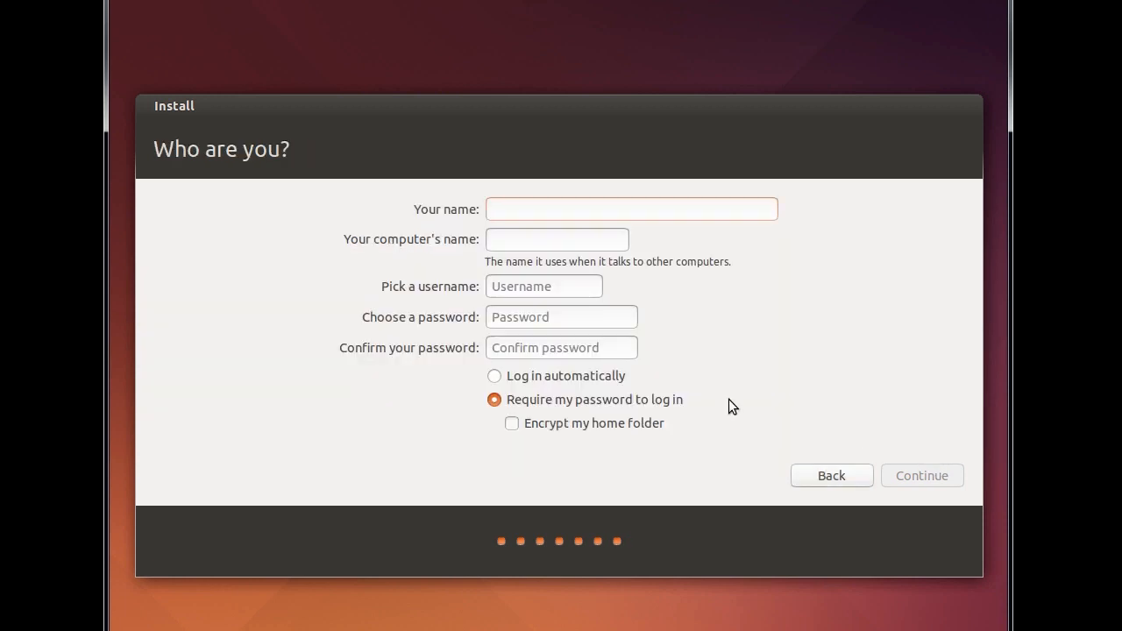
# Step: Enter the account holder's full name and set a username that joins the first and last name in lowercase
pyautogui.write('Steve')
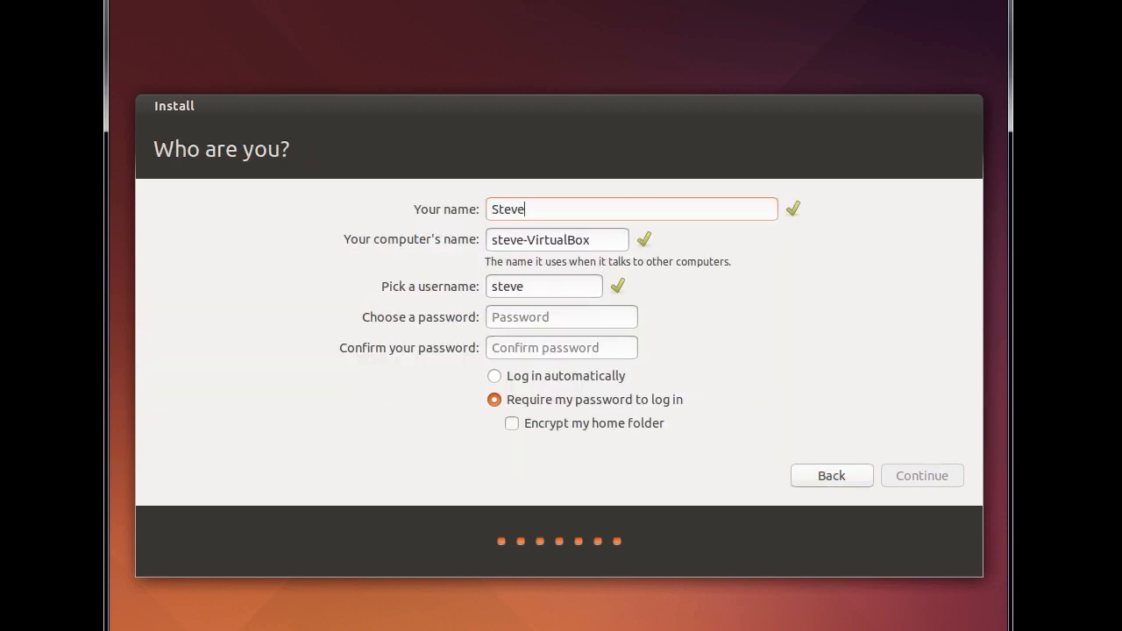
pyautogui.write(' Scott')
pyautogui.doubleClick(508, 286)
pyautogui.write('scott')
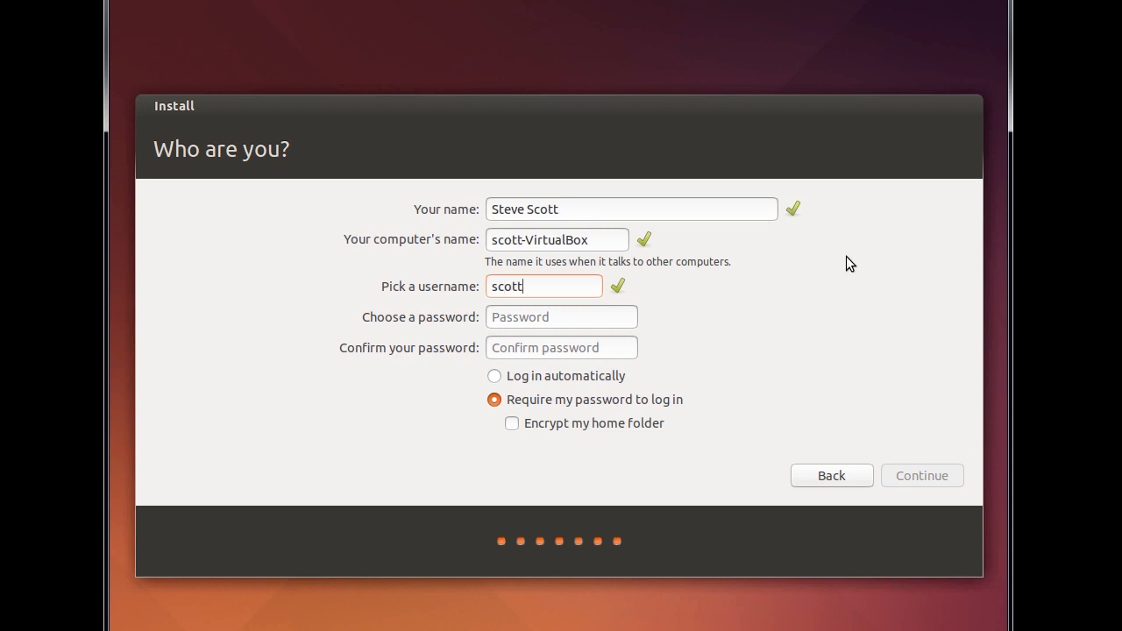
pyautogui.hotkey('ctrl', 'a')
pyautogui.write('sscott')
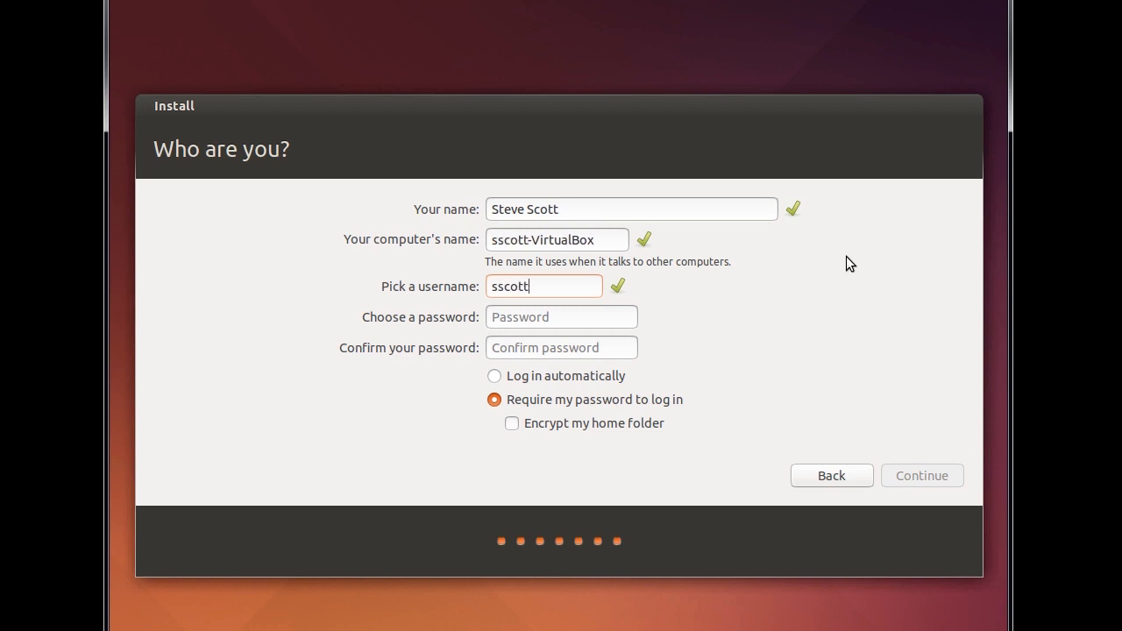
pyautogui.hotkey('ctrl', 'a')
pyautogui.write('steves')
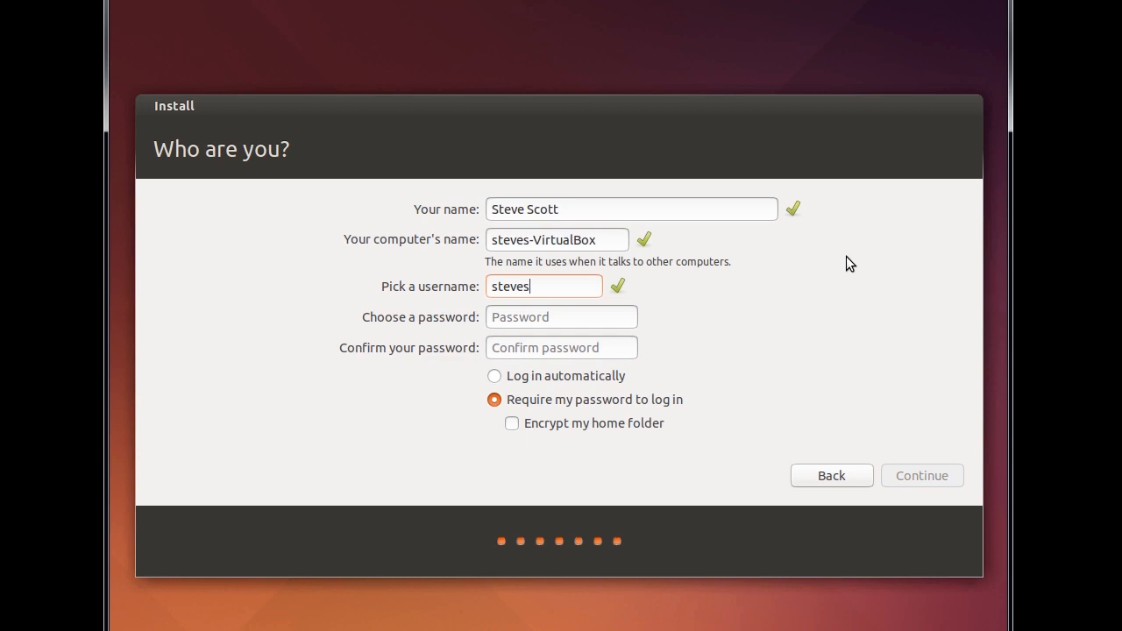
pyautogui.write('cott')
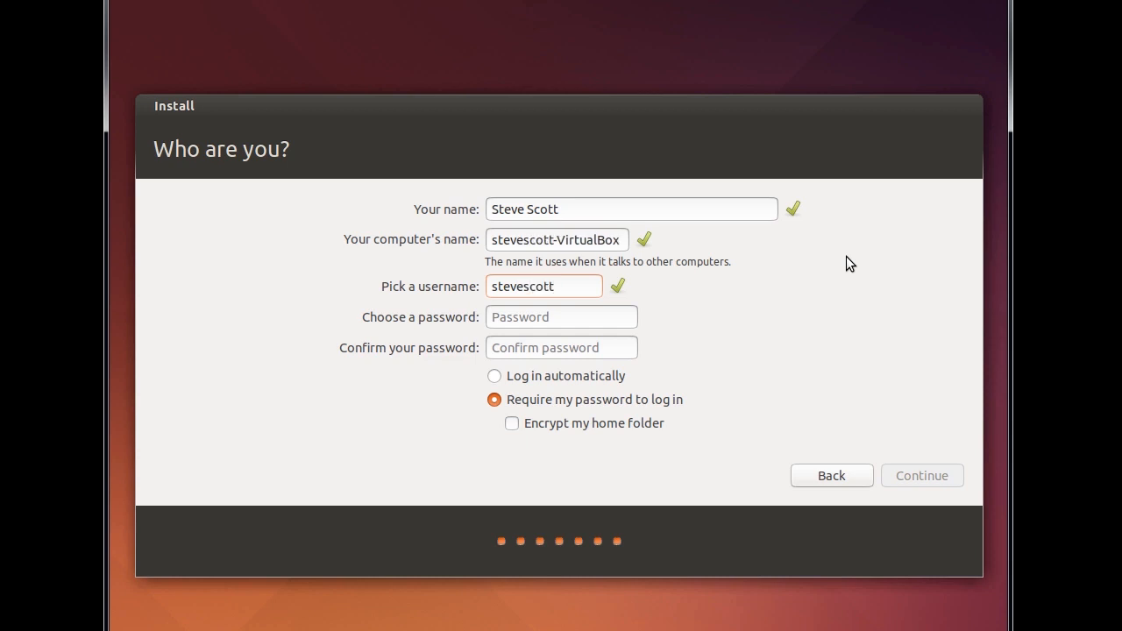
pyautogui.press('Tab')
# Step: Try the automatic login option and switch back to requiring the password to log in
pyautogui.click(554, 376)
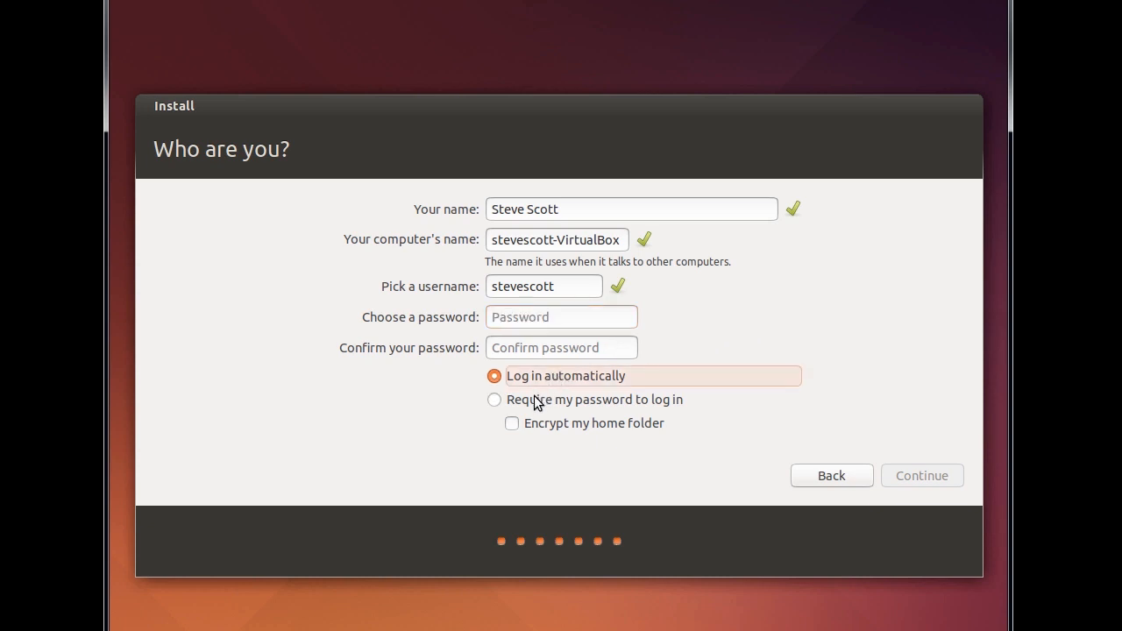
pyautogui.click(537, 402)
# Step: Try a first account password and clear it from the password field
pyautogui.click(533, 318)
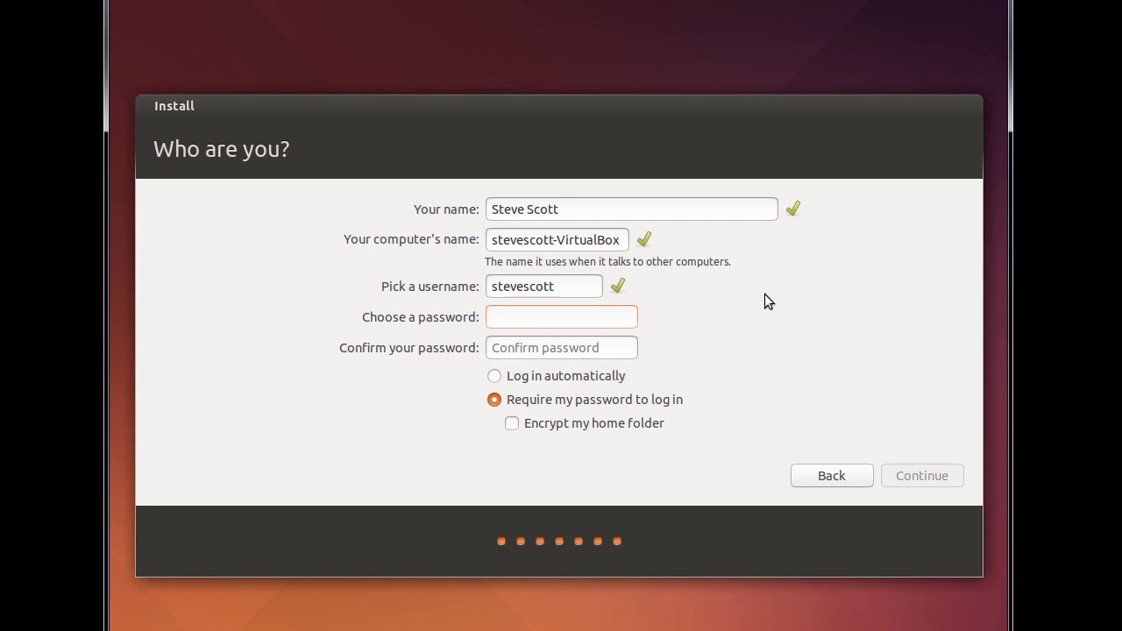
pyautogui.write('*********')
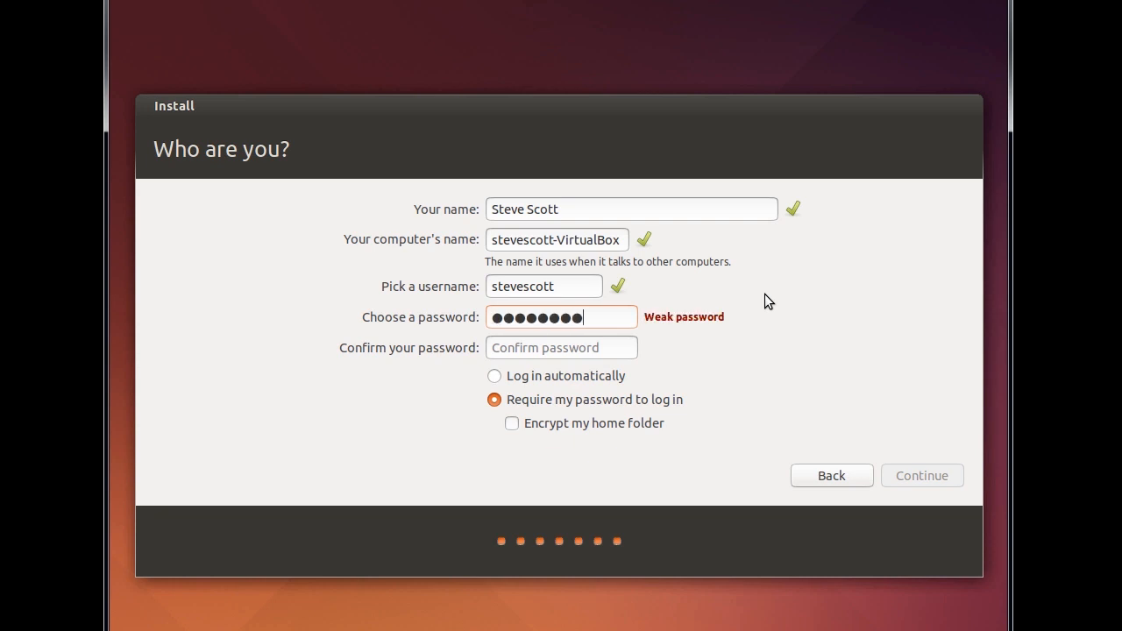
pyautogui.press('BackSpace')
pyautogui.press('BackSpace')
pyautogui.press('BackSpace')
pyautogui.press('BackSpace')
pyautogui.press('BackSpace')
pyautogui.press('BackSpace')
pyautogui.press('BackSpace')
pyautogui.press('BackSpace')
pyautogui.press('BackSpace')
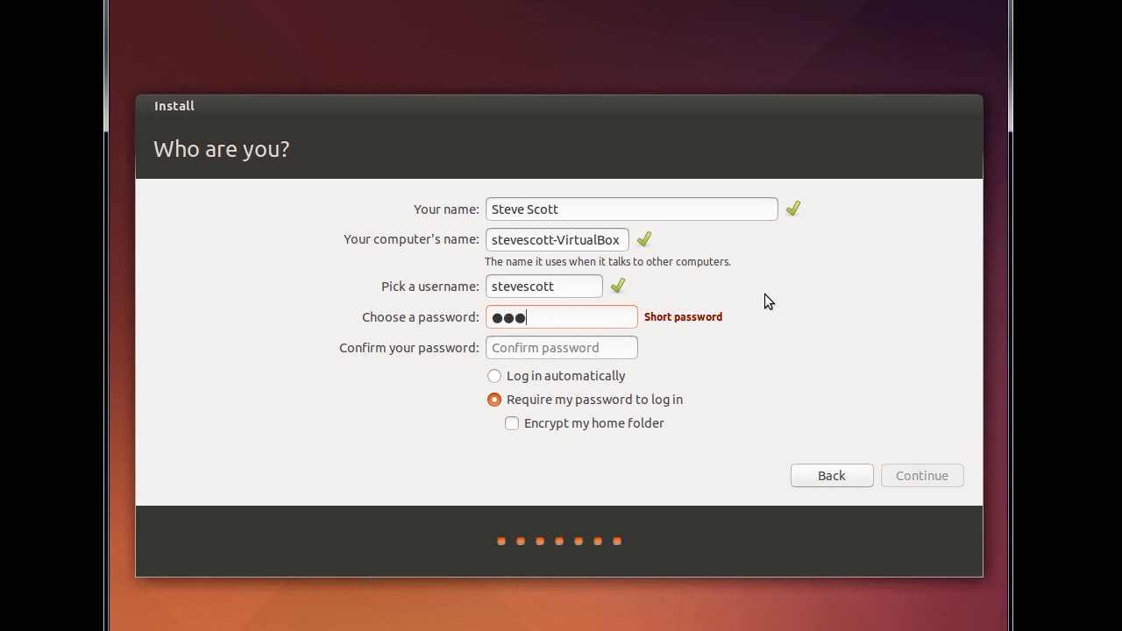
# Step: Try a longer account password and repeat it in the confirmation field
pyautogui.write('**********')
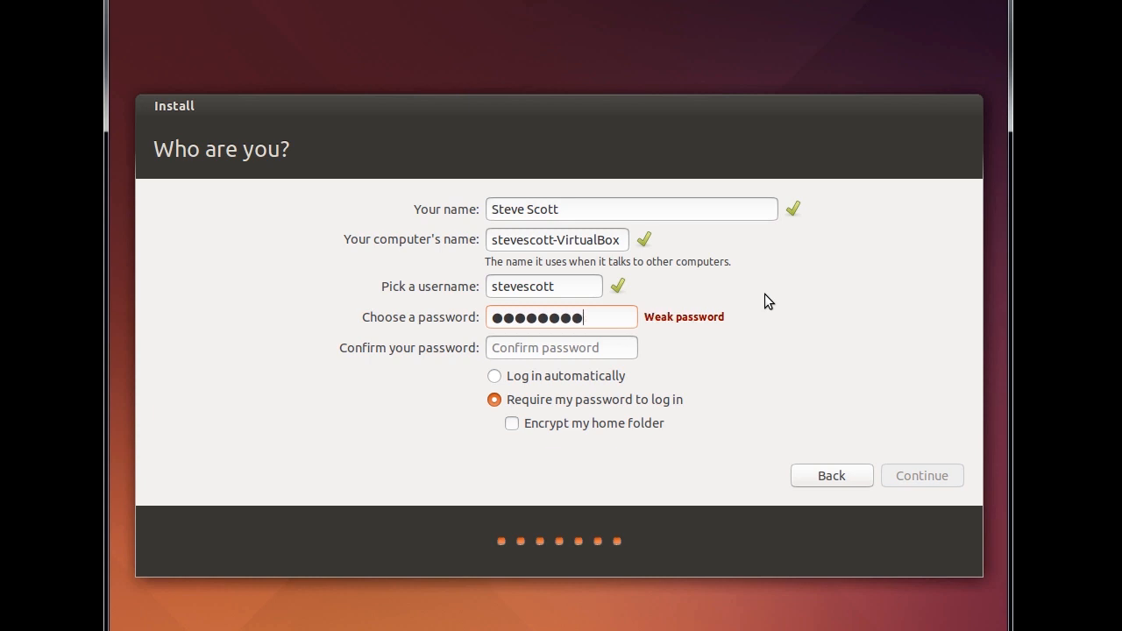
pyautogui.write('***')
pyautogui.press('Tab')
pyautogui.write('*****')
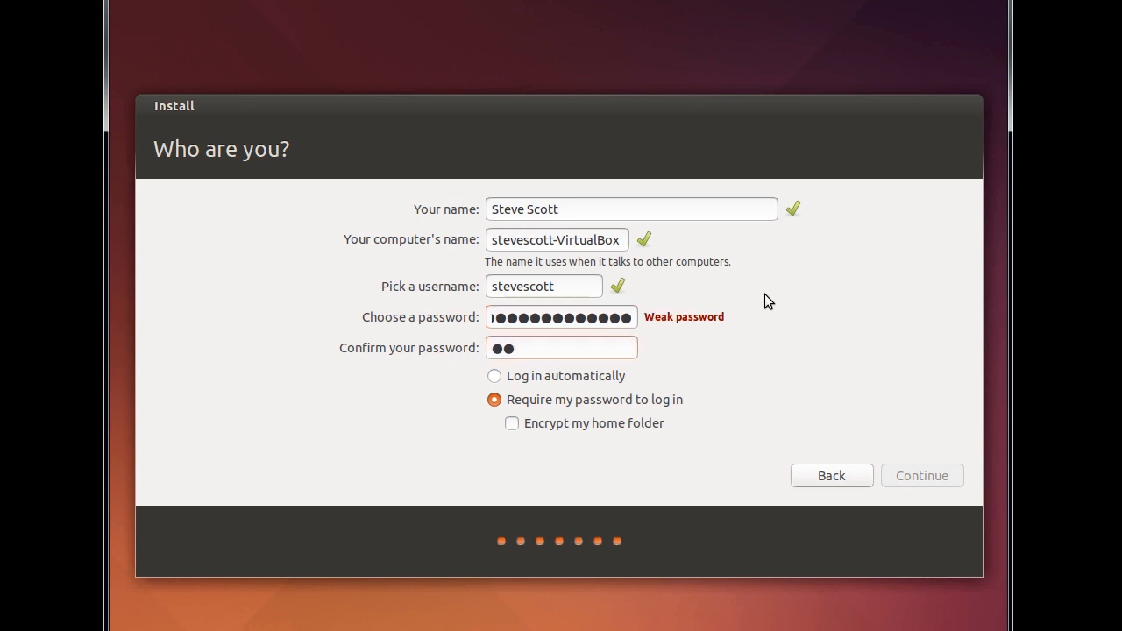
pyautogui.write('********')
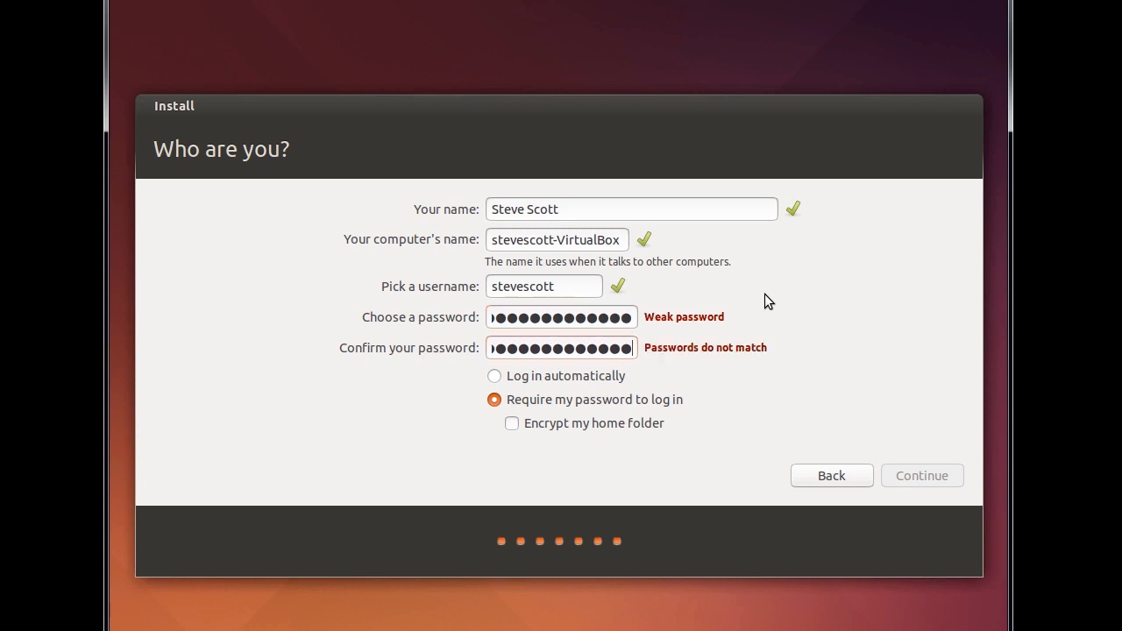
# Step: Replace the account password with a stronger one, repeat it in the confirmation field, and continue the installation
pyautogui.hotkey('shift', 'Tab')
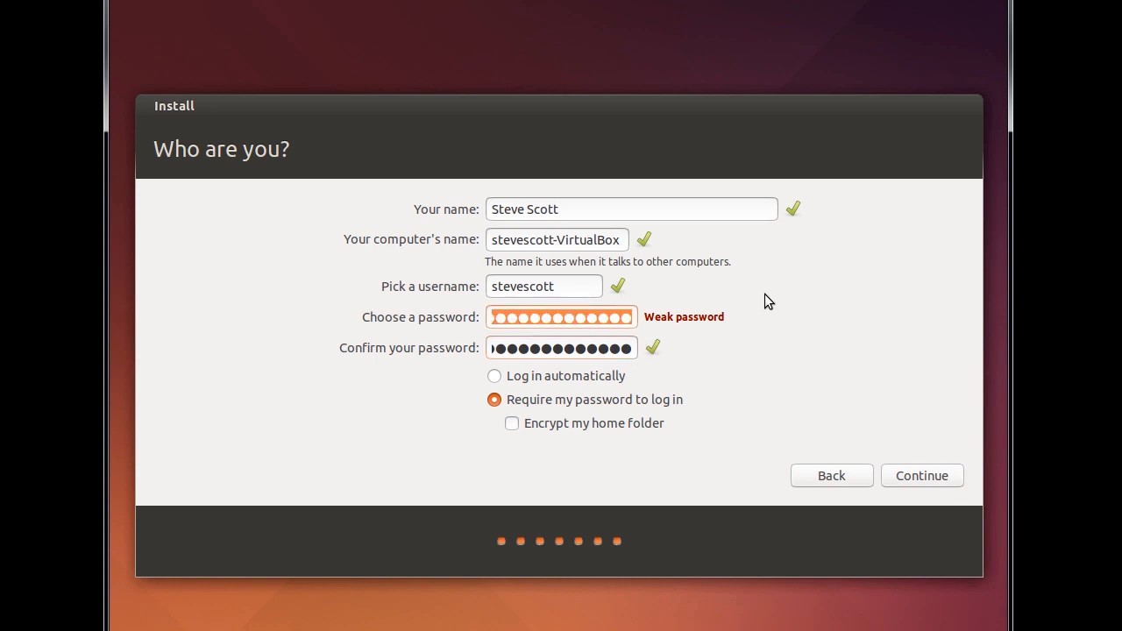
pyautogui.write('*******')
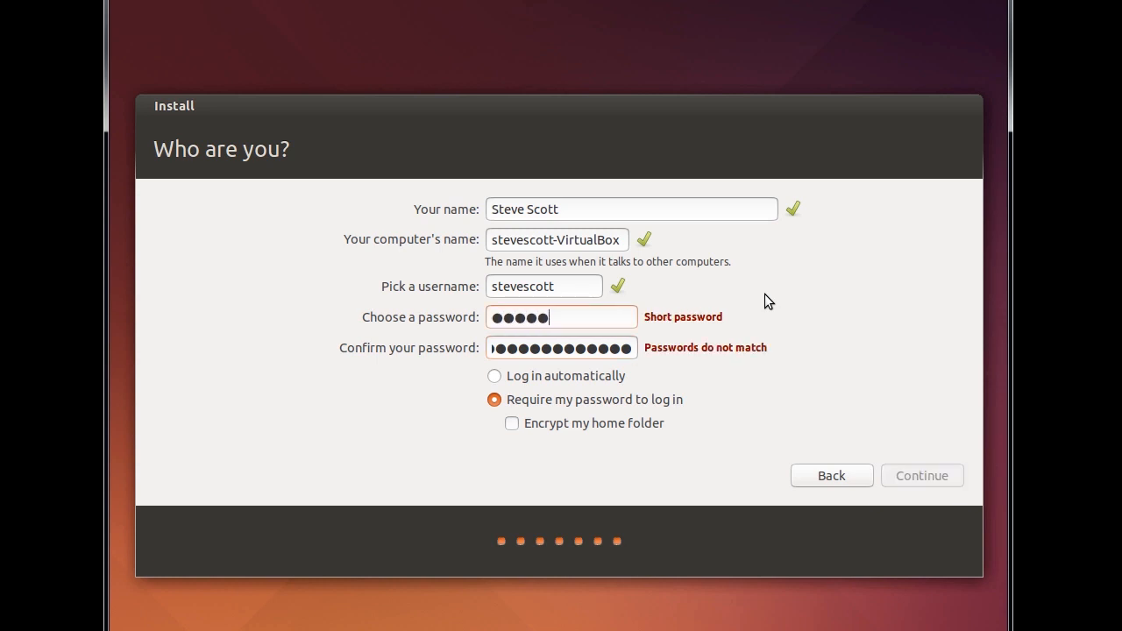
pyautogui.write('*****')
pyautogui.press('Tab')
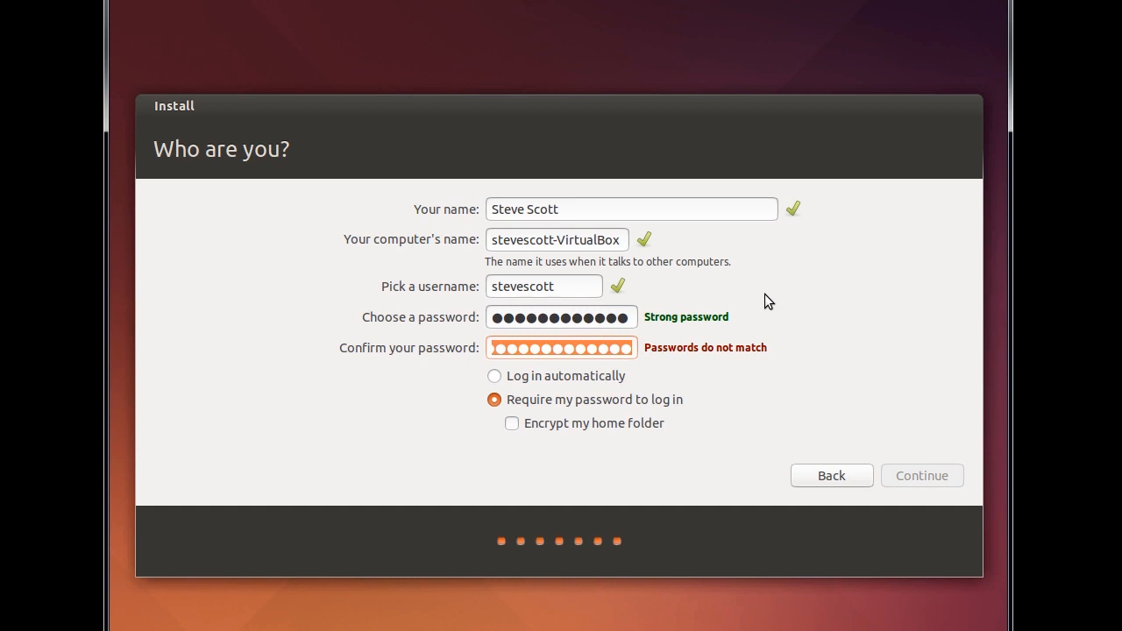
pyautogui.write('************')
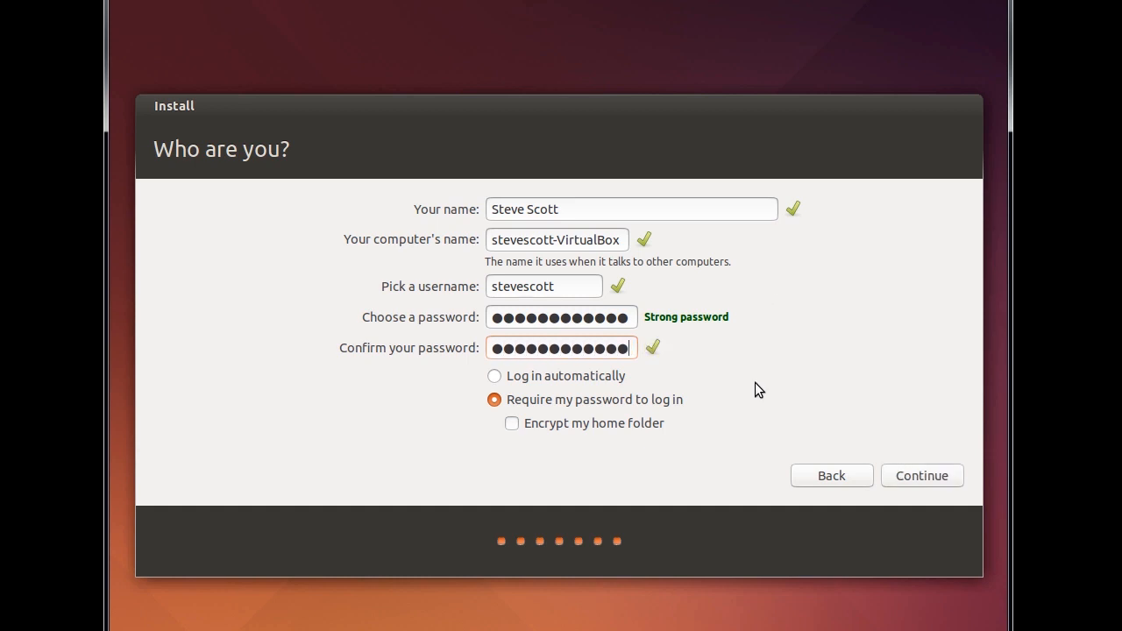
pyautogui.click(920, 475)
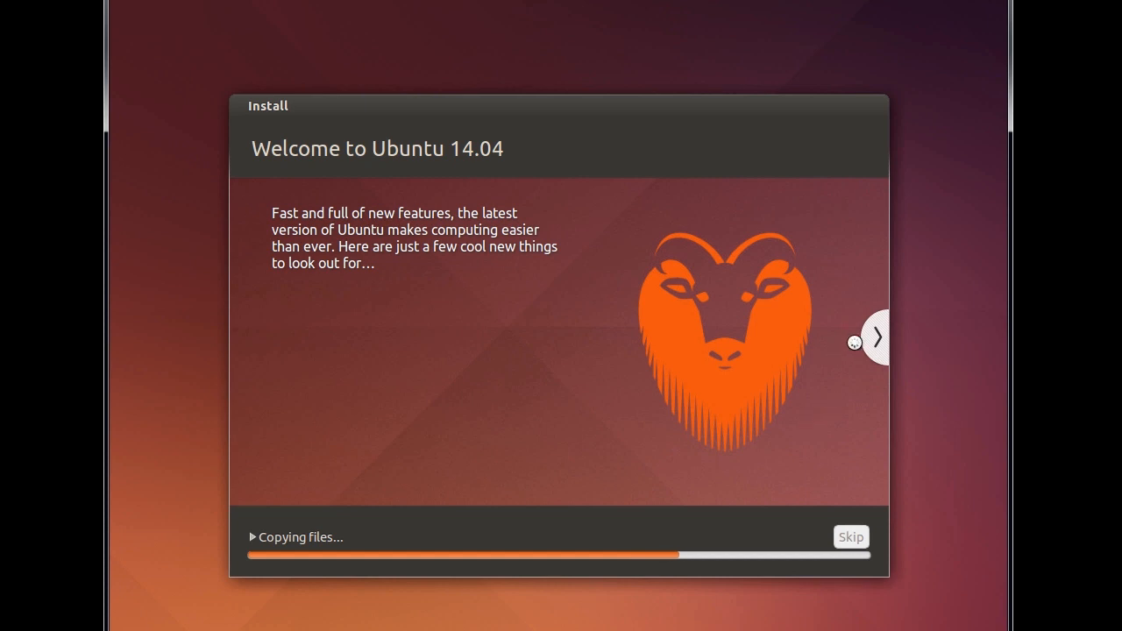
# Step: Advance the installation slideshow to the slide on finding even more software
pyautogui.click(878, 339)
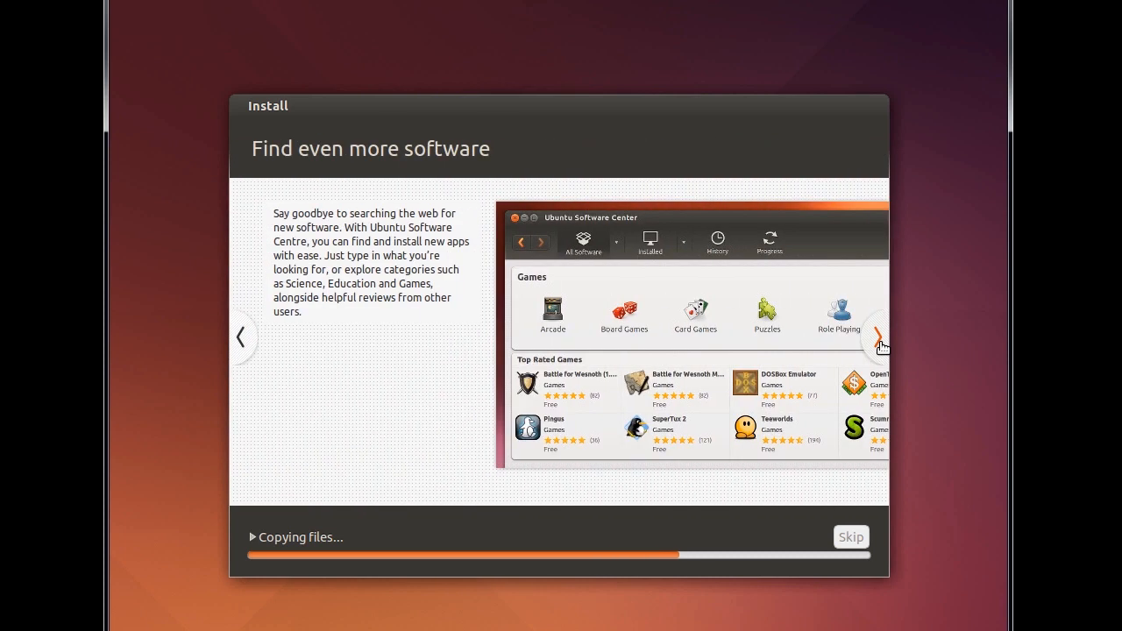
# Step: Advance the installation slideshow to the slide on making the most of the web and expand the file-copying log
pyautogui.click(878, 338)
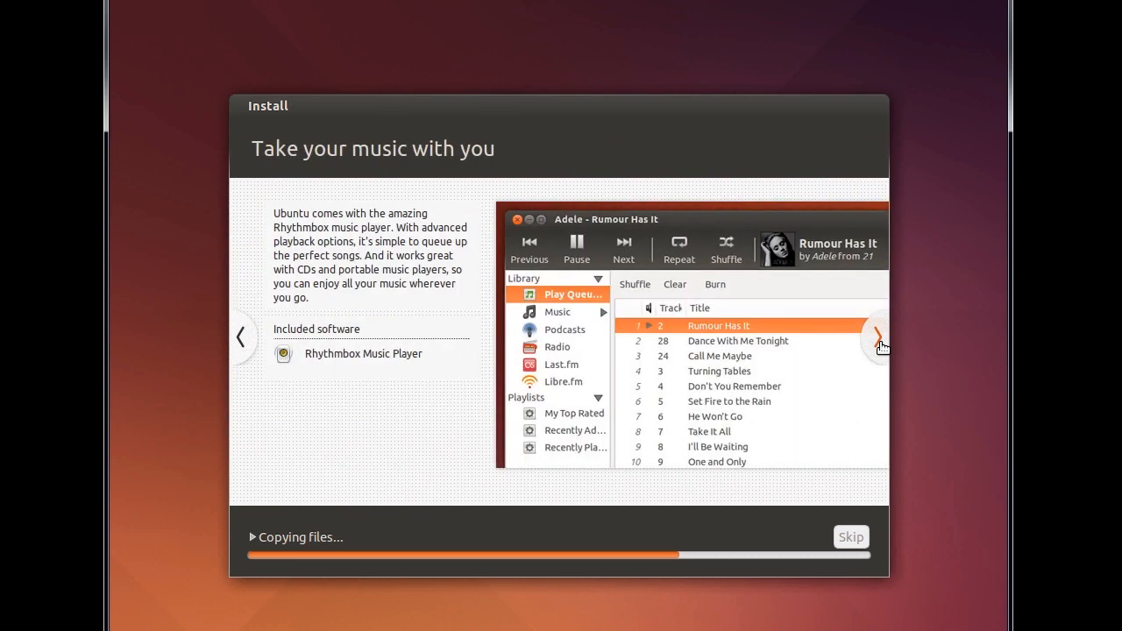
pyautogui.click(879, 340)
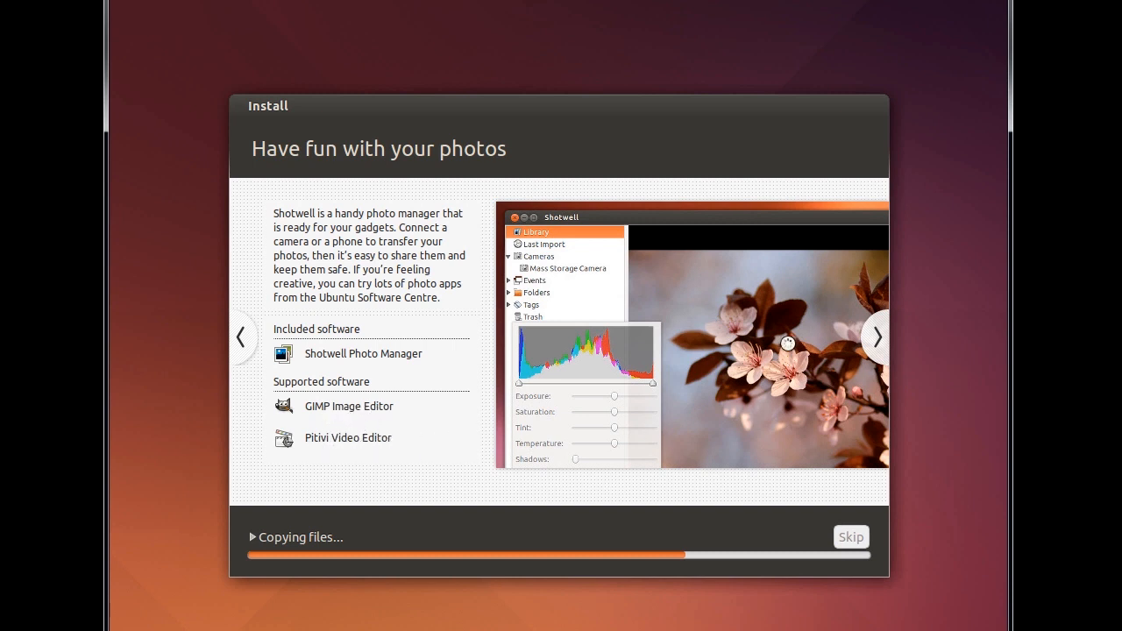
pyautogui.click(877, 339)
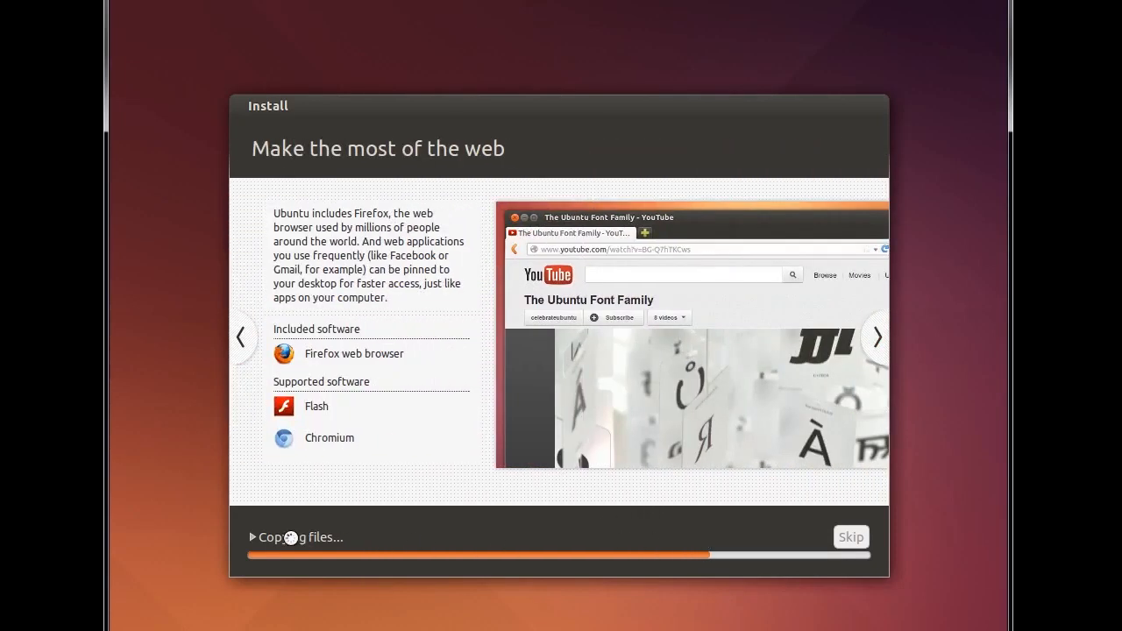
pyautogui.click(253, 537)
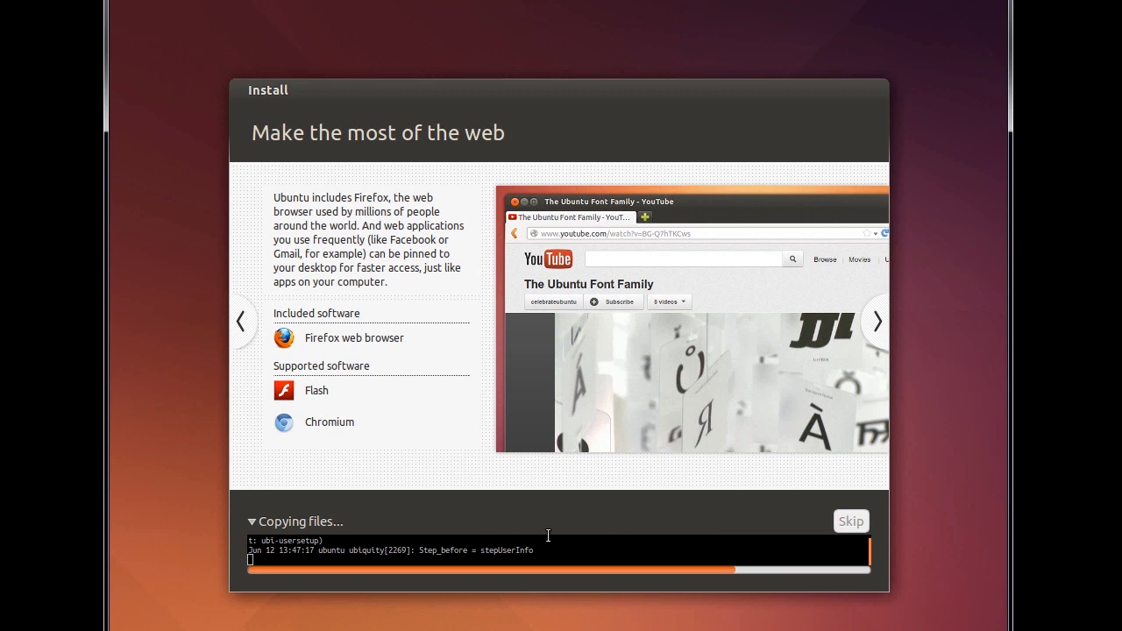
# Step: Advance the installation slideshow through the office software slide and past the slide on access for everyone
pyautogui.click(870, 320)
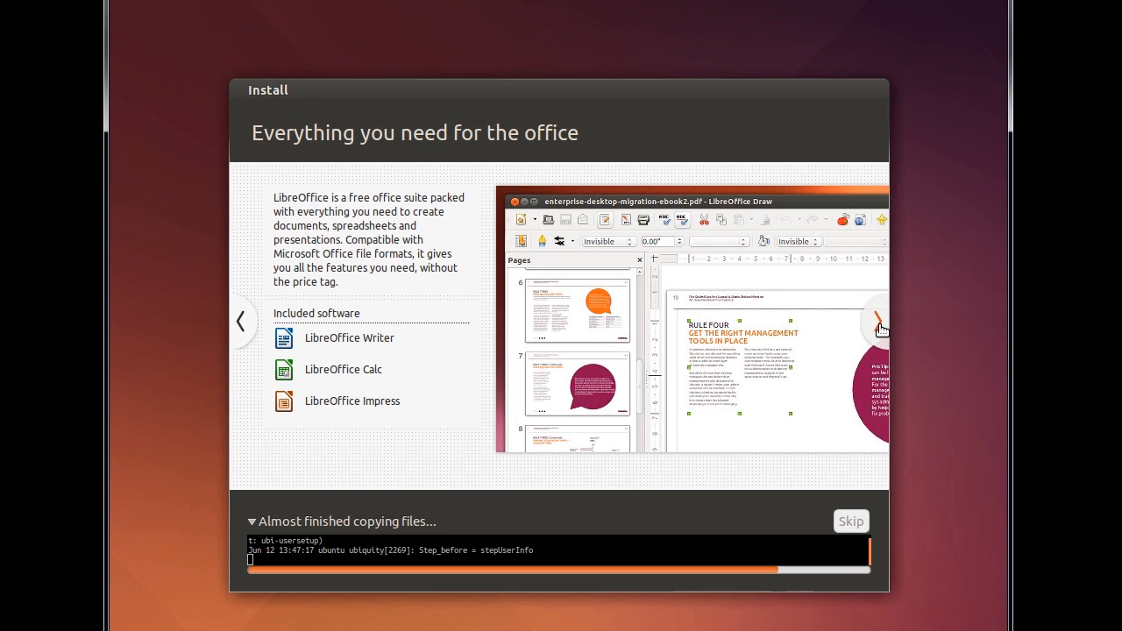
pyautogui.click(881, 329)
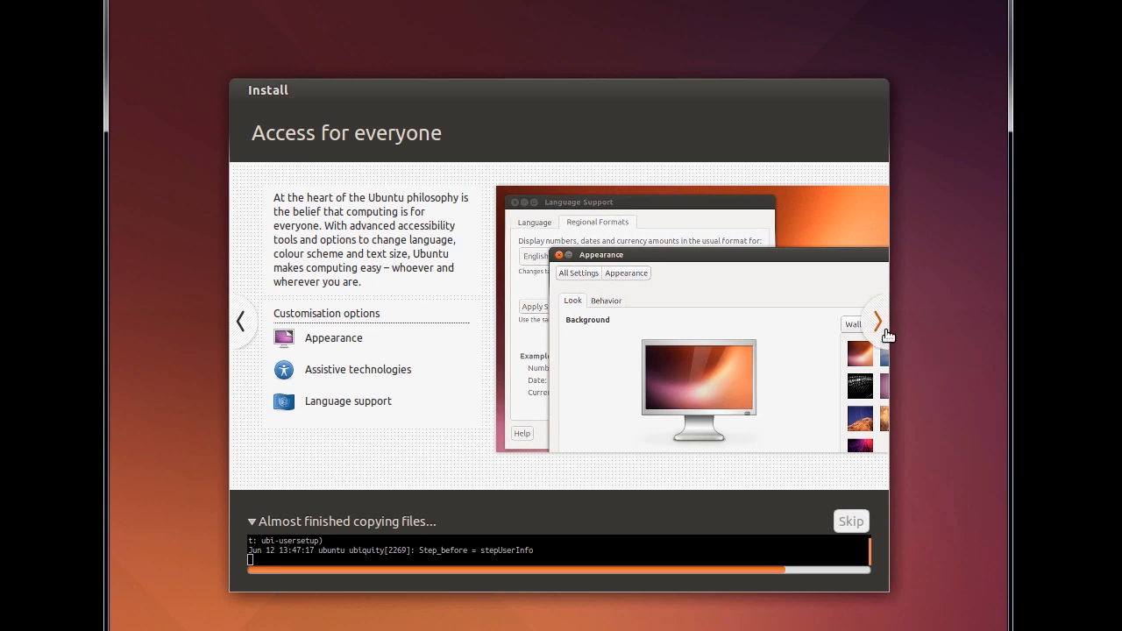
pyautogui.click(881, 329)
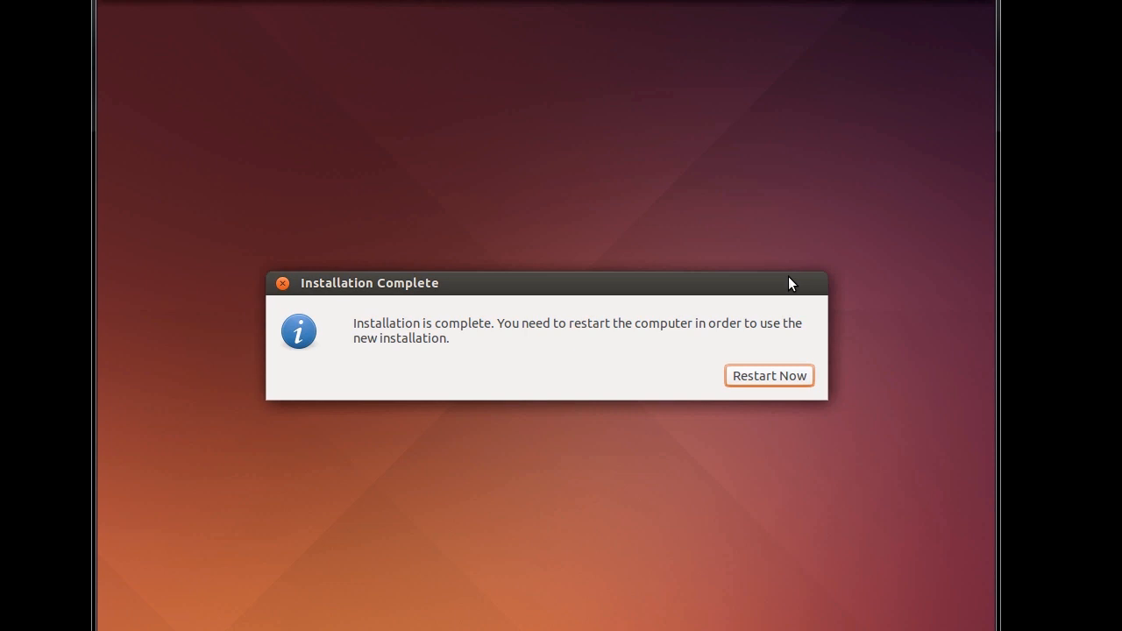
# Step: Restart the virtual machine to use the new installation and log in to the user account with its password
pyautogui.click(800, 378)
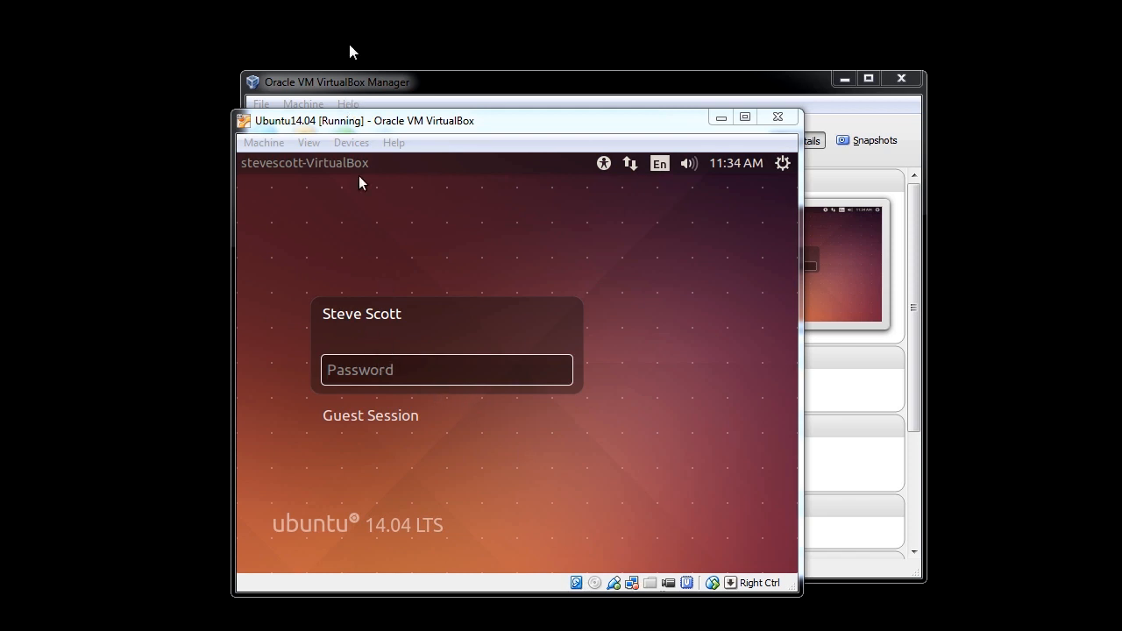
pyautogui.moveTo(388, 114); pyautogui.dragTo(354, 61)
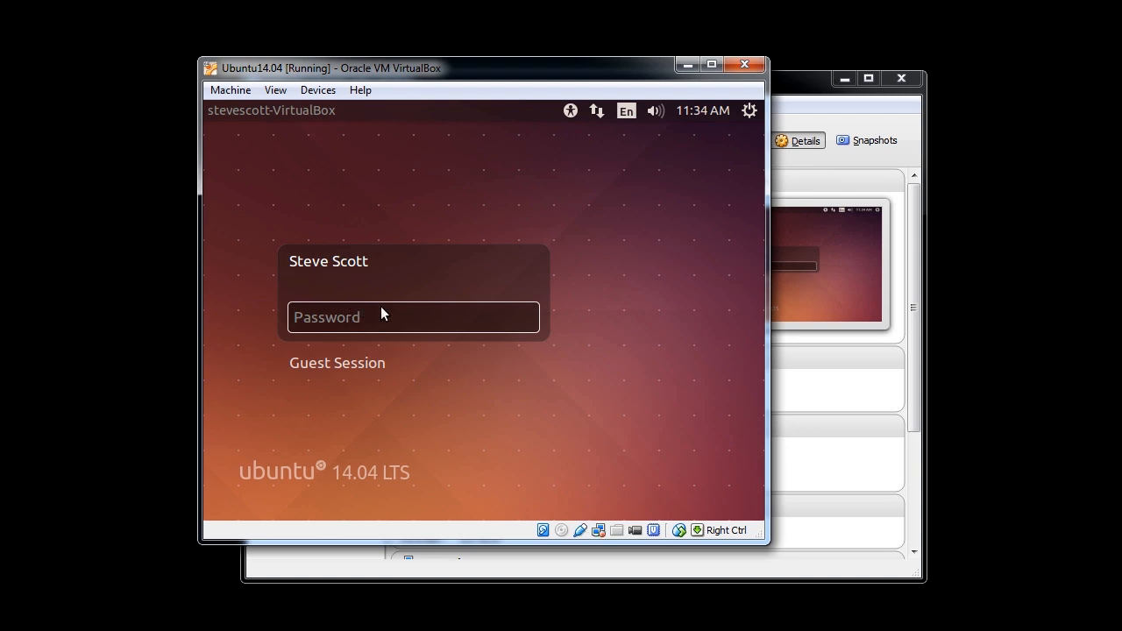
pyautogui.write('s•••••••••••')
pyautogui.press('Return')
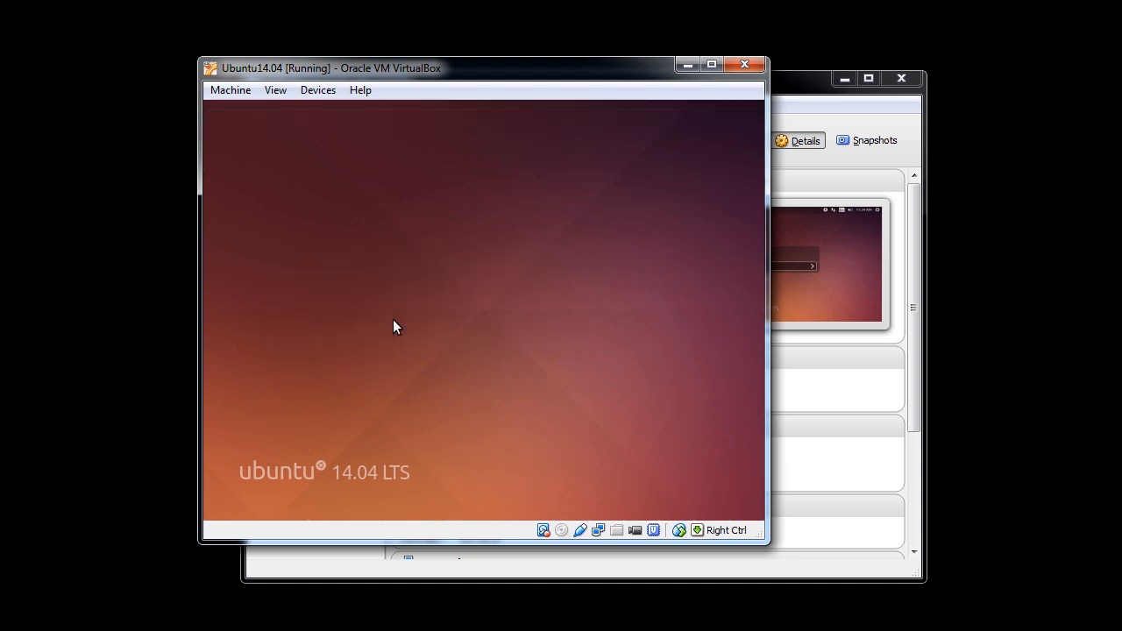